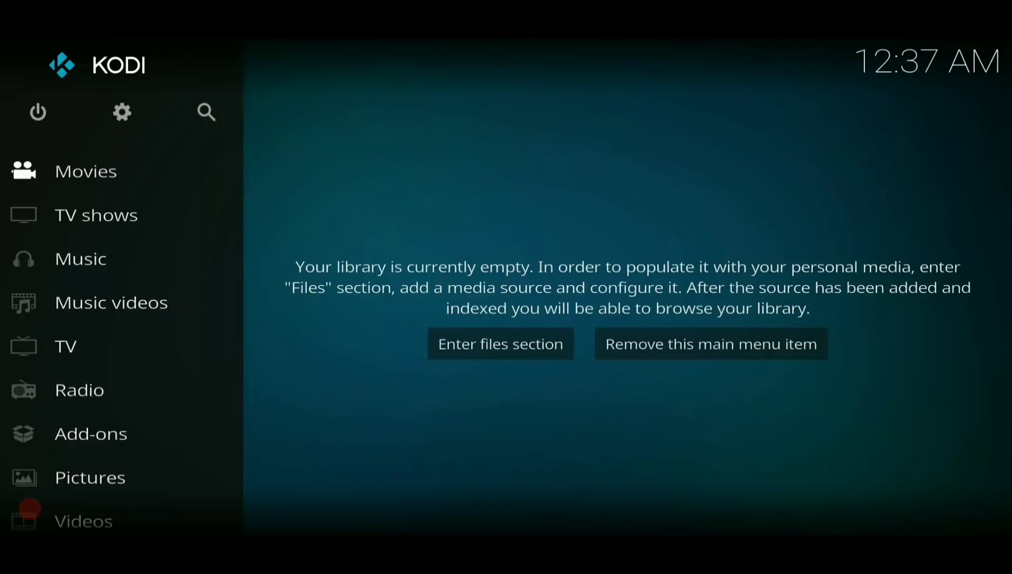
Enable Unknown sources in System > Add-ons settings, accept the warning, and go back to System
key("Return")
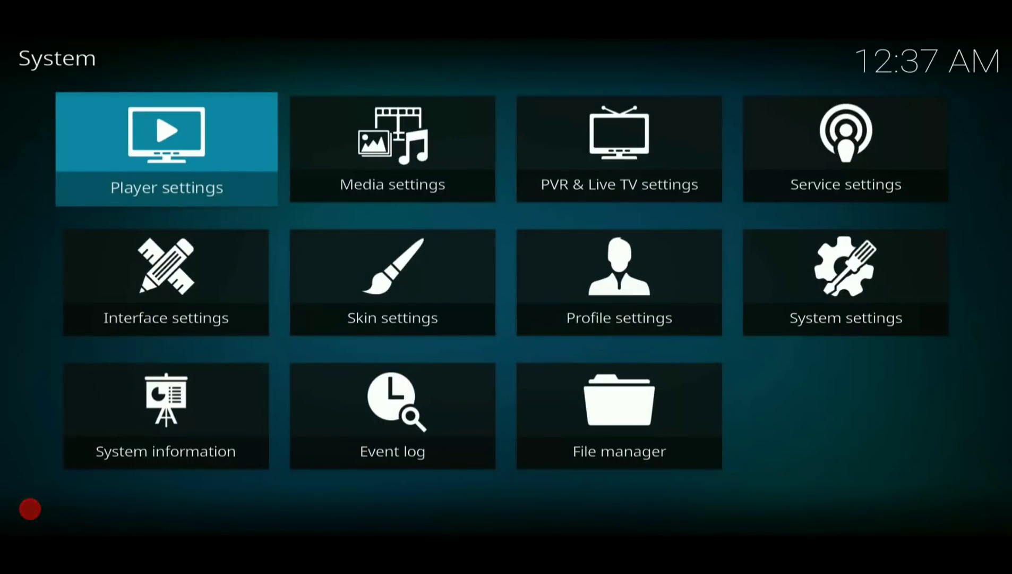
left_click(845, 282)
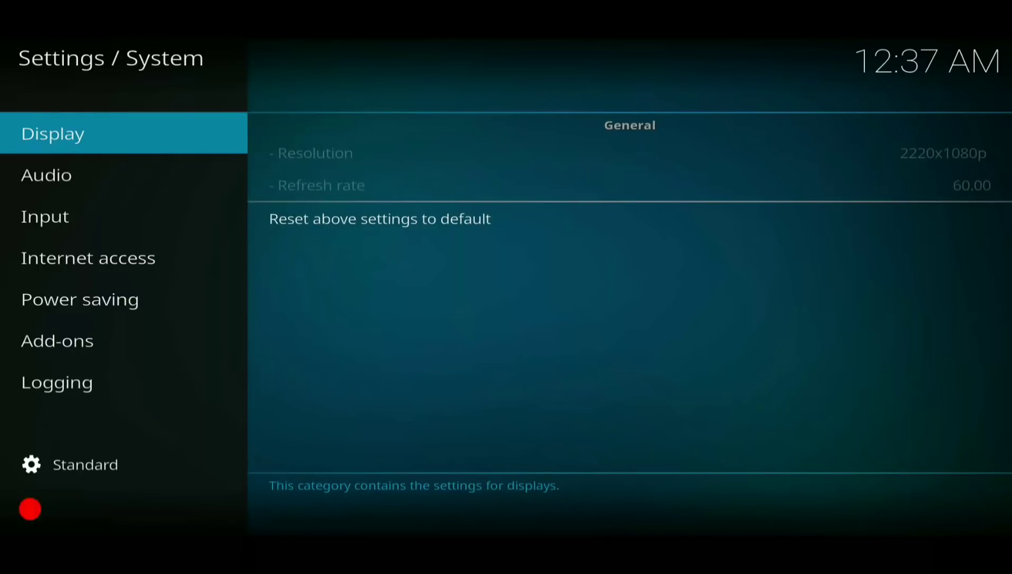
left_click(57, 341)
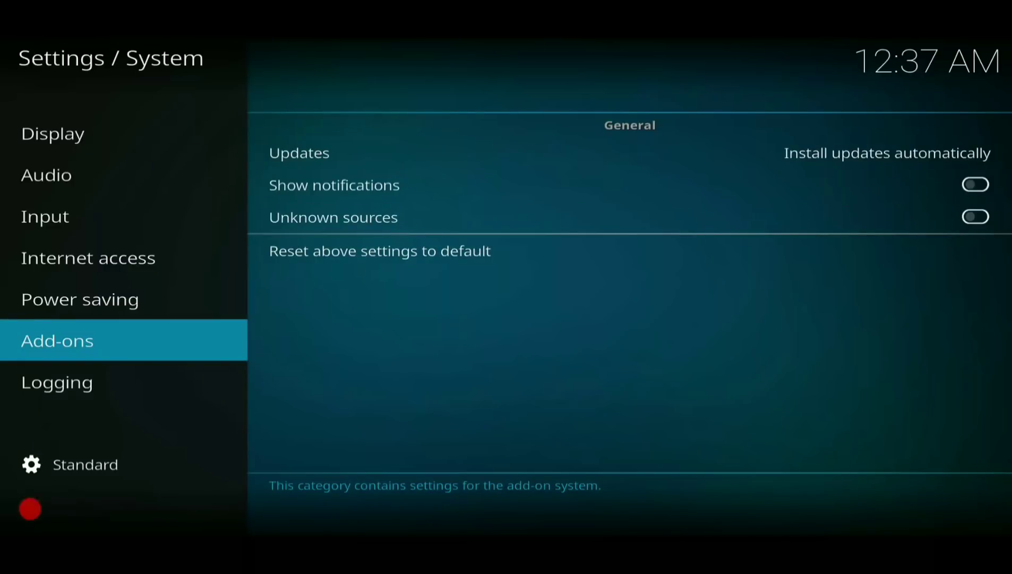
left_click(334, 217)
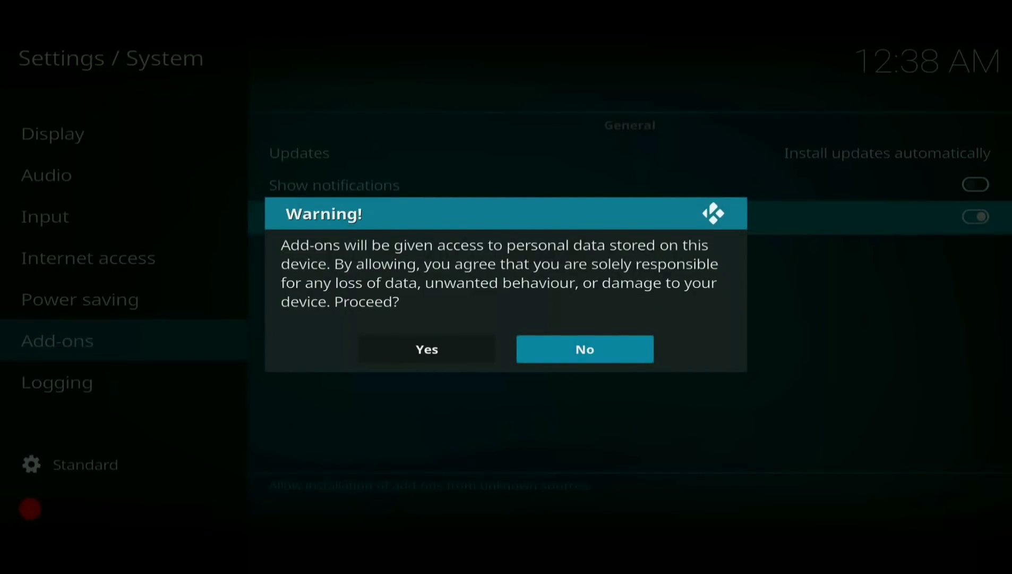
key("Left")
key("Return")
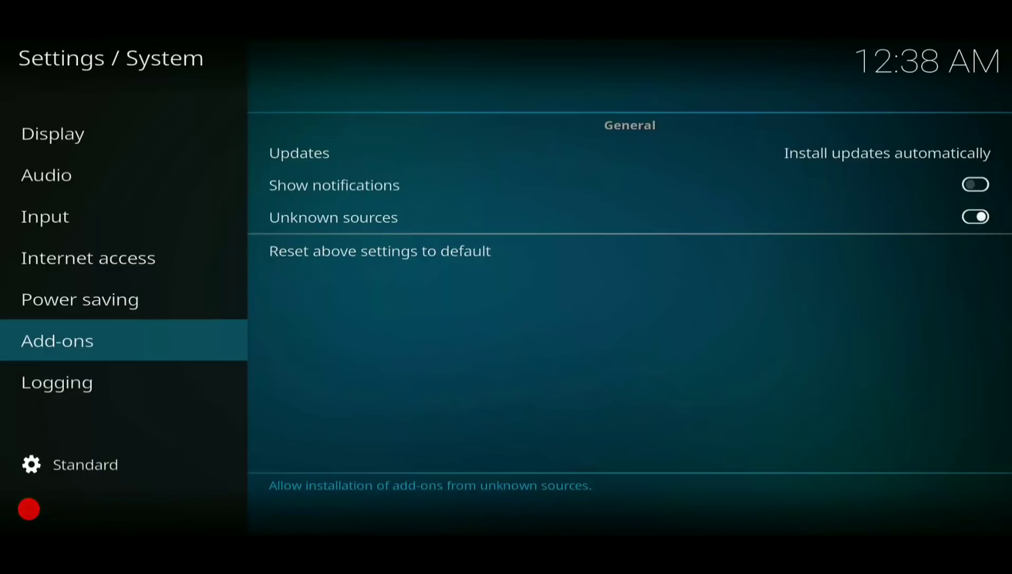
key("BackSpace")
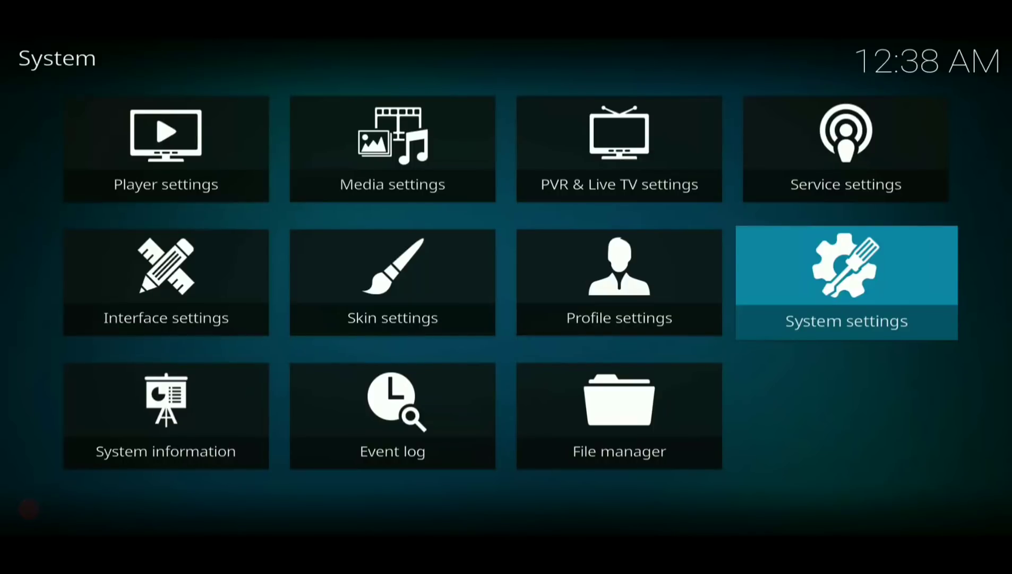
In File manager, choose Add source and select the empty <None> path entry
key("Down")
key("Return")
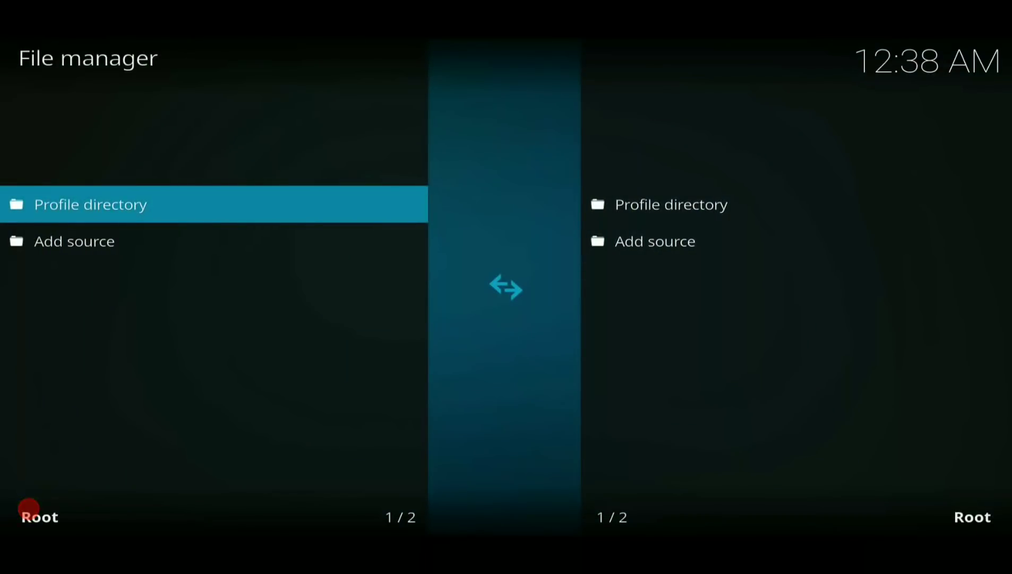
key("Down")
key("Return")
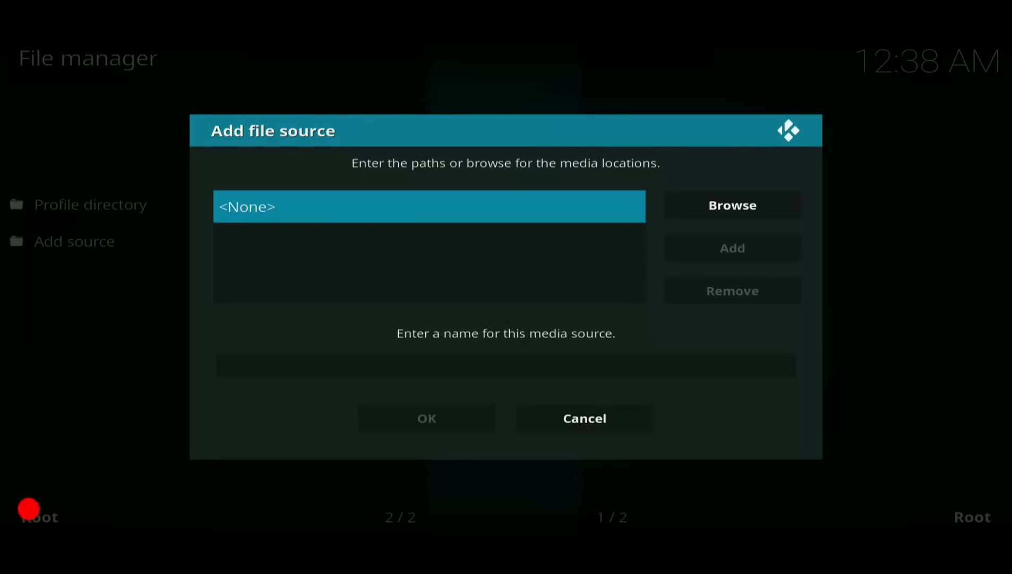
key("Return")
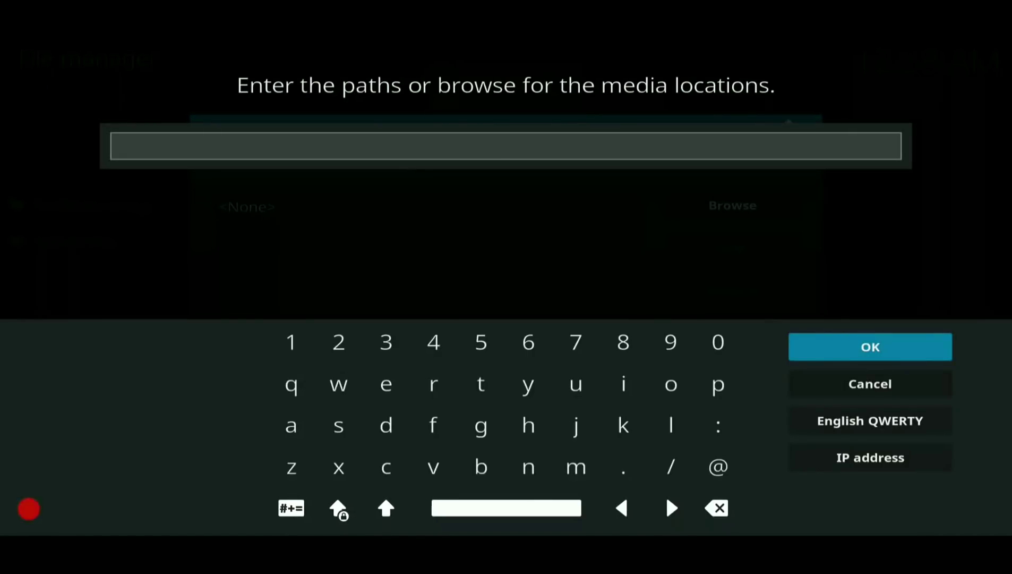
type("http://firetvguru.info/fire")
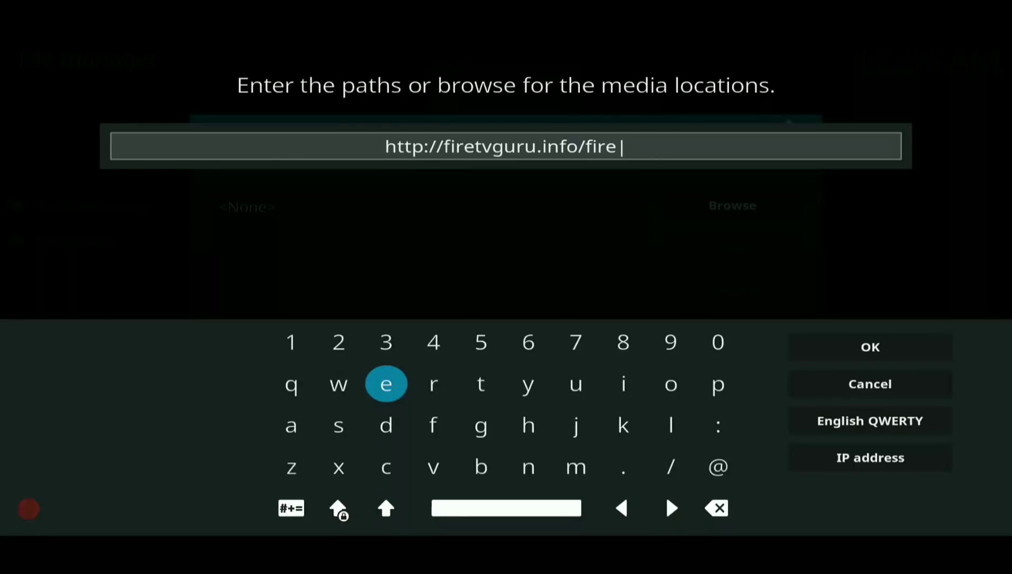
key("Left")
key("Left")
key("Left")
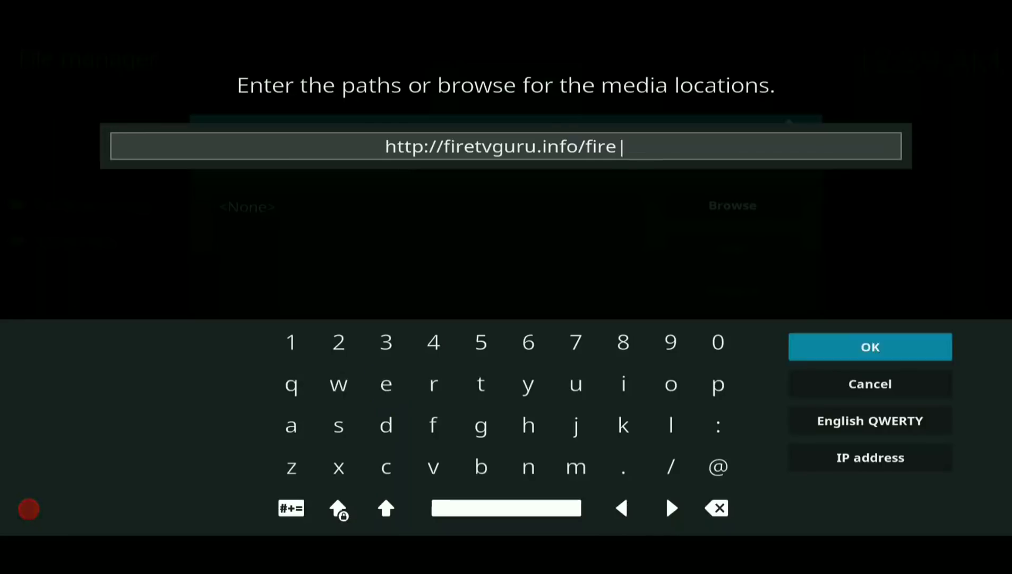
key("Return")
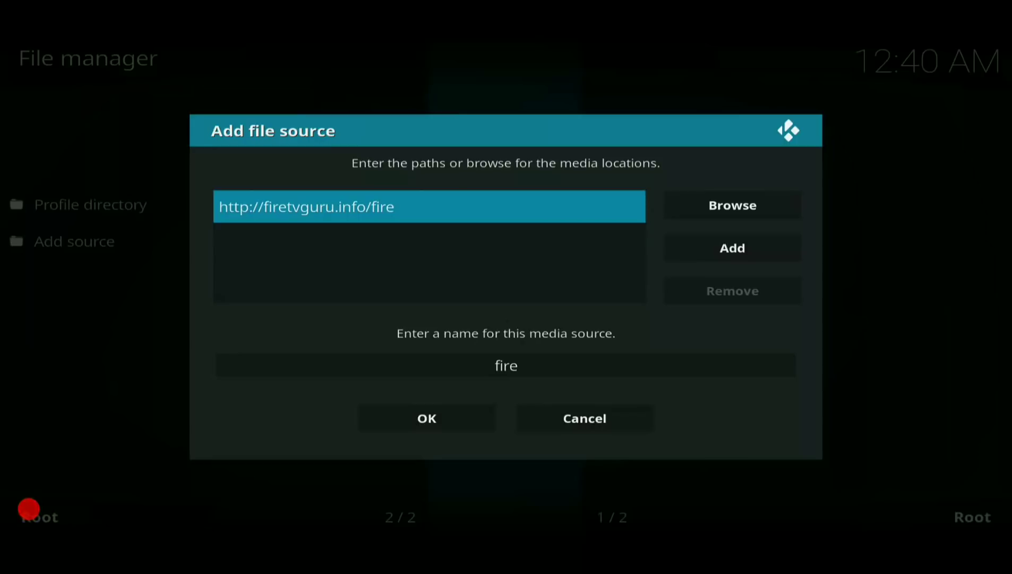
Keep 'fire' as the source name and save the new file source
key("Down")
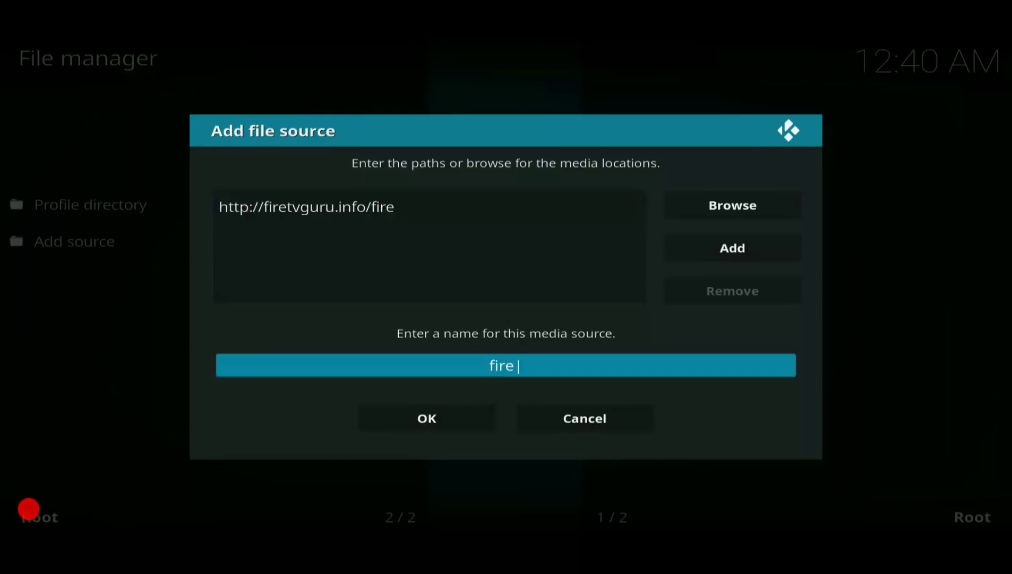
key("Return")
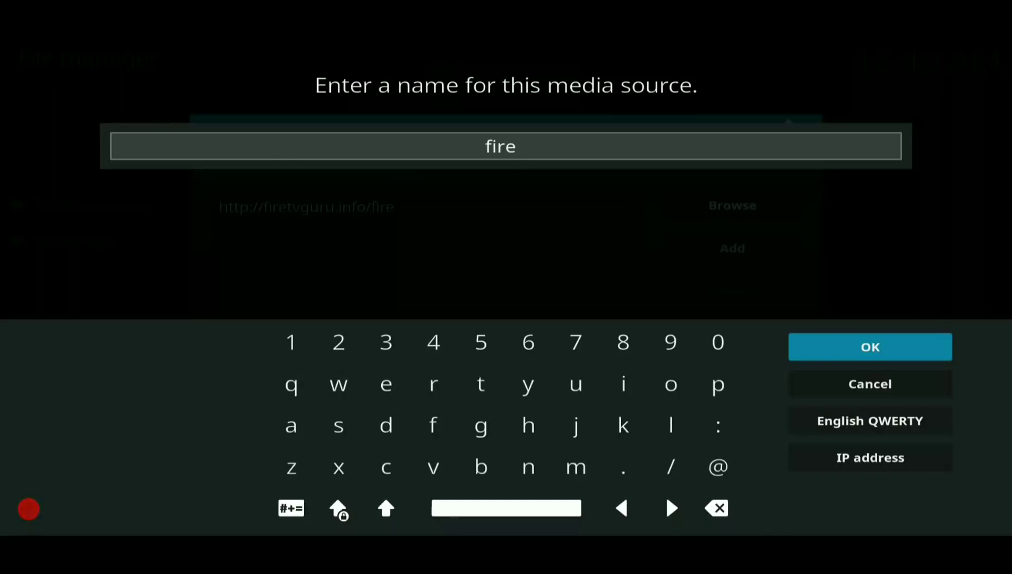
key("Return")
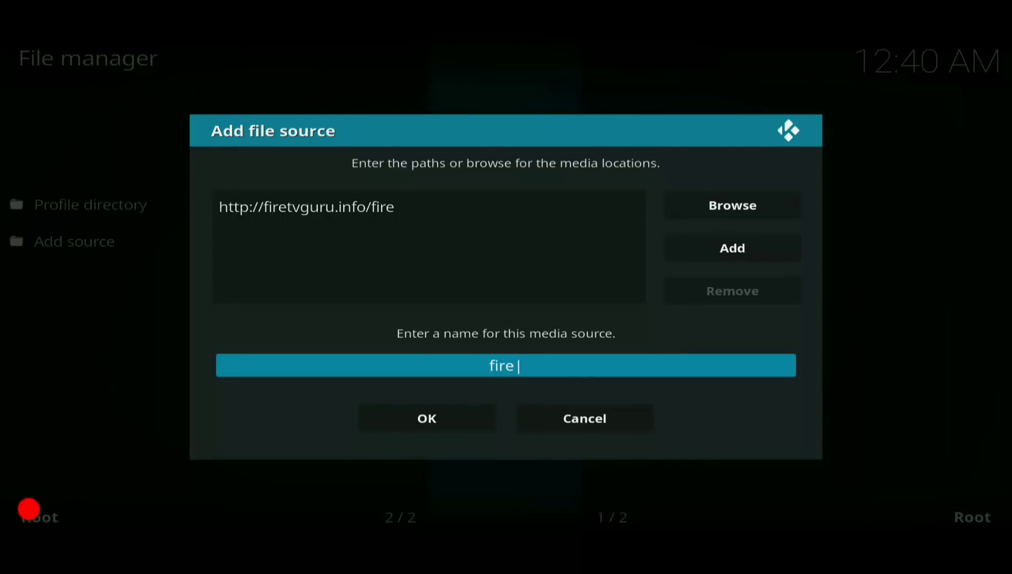
key("Down")
key("Return")
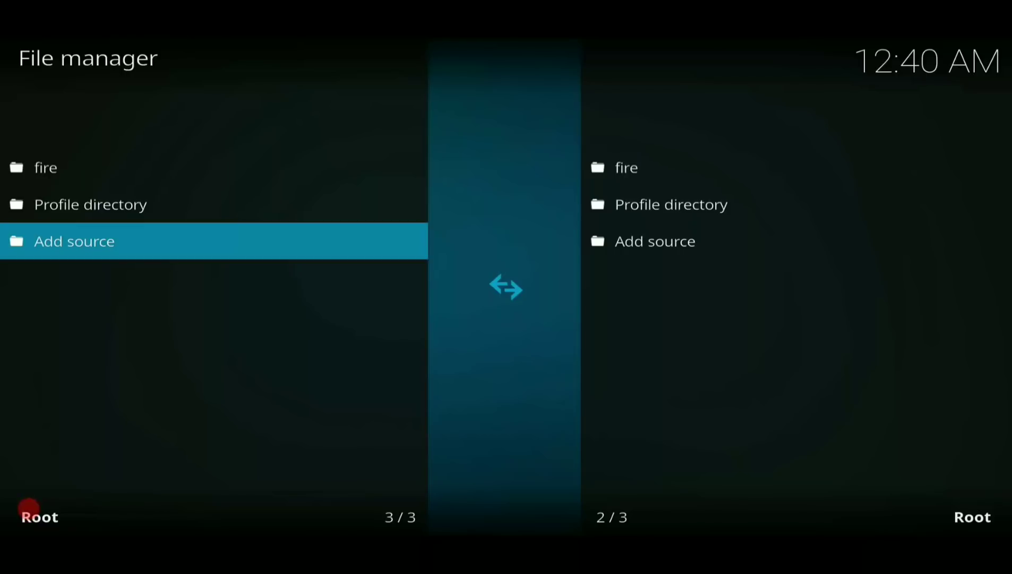
Return home, go to Add-ons, and open the open-box add-on browser
key("Escape")
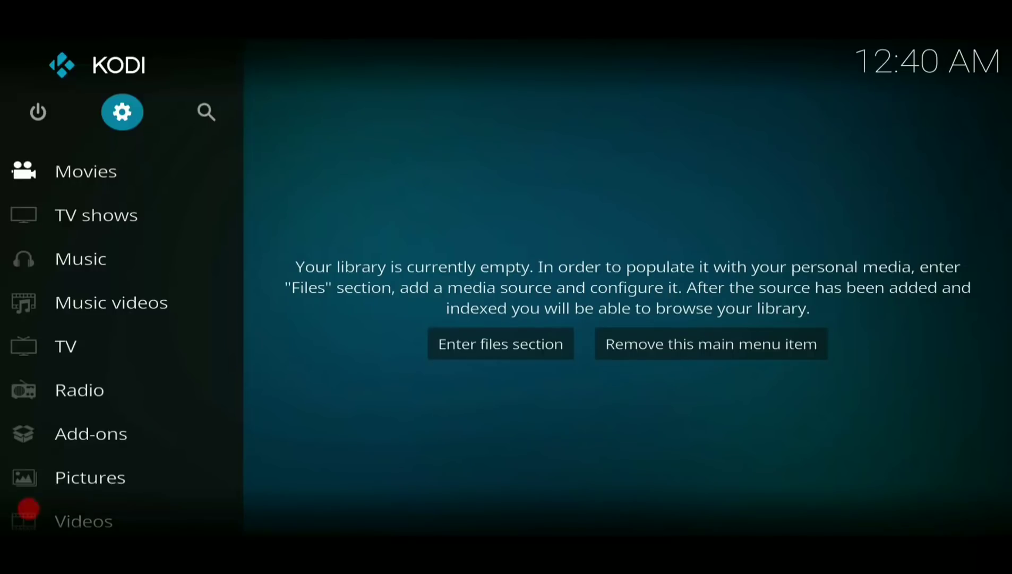
left_click(91, 434)
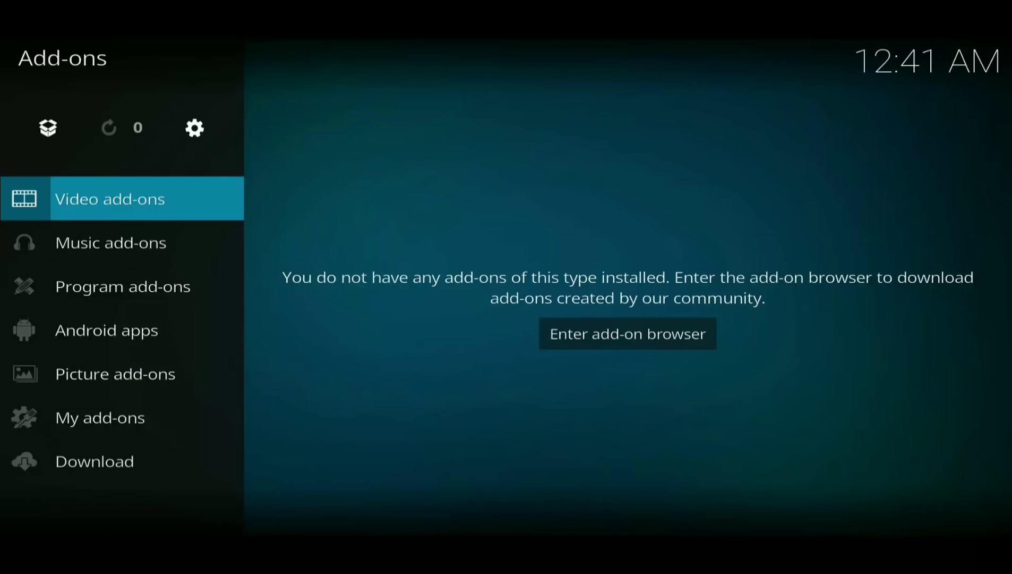
key("Up")
key("Return")
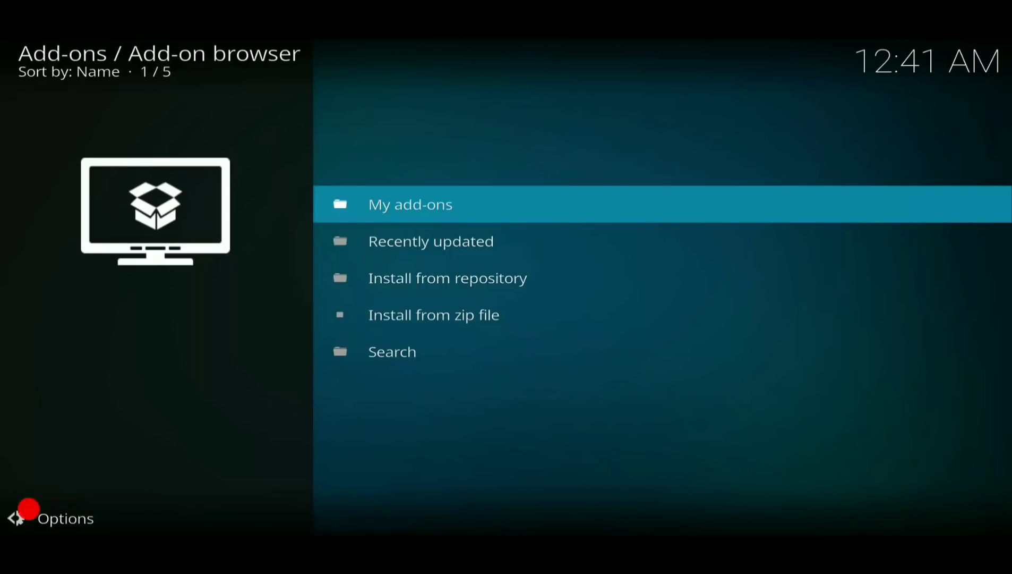
Install repository.firetv.zip from the fire source via Install from zip file
key("Down")
key("Down")
key("Down")
key("Return")
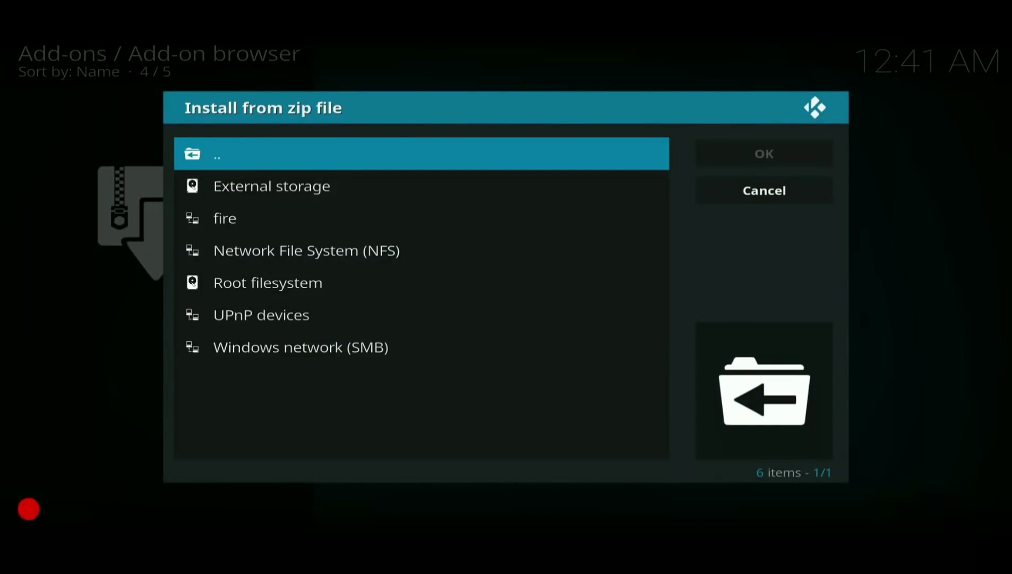
key("Down")
key("Down")
key("Return")
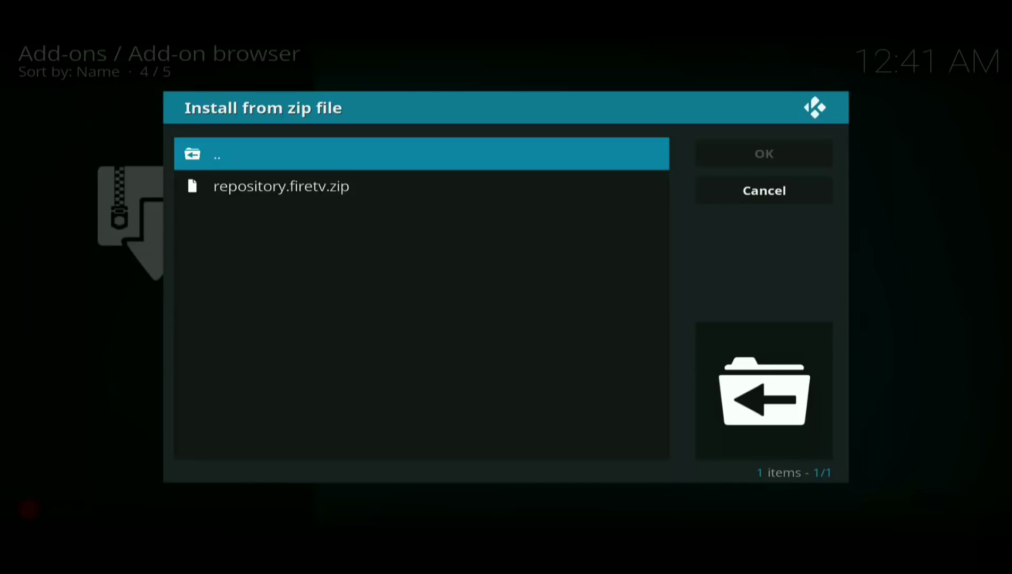
key("Escape")
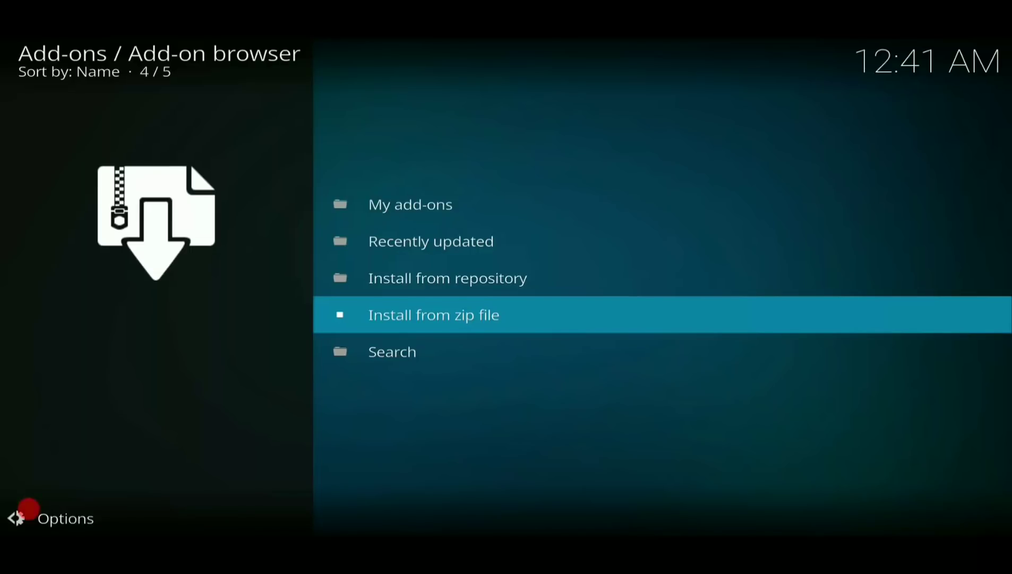
Browse Install from repository > FireTvGuru Repo > Program add-ons to the FTGWizard page
key("Up")
key("Return")
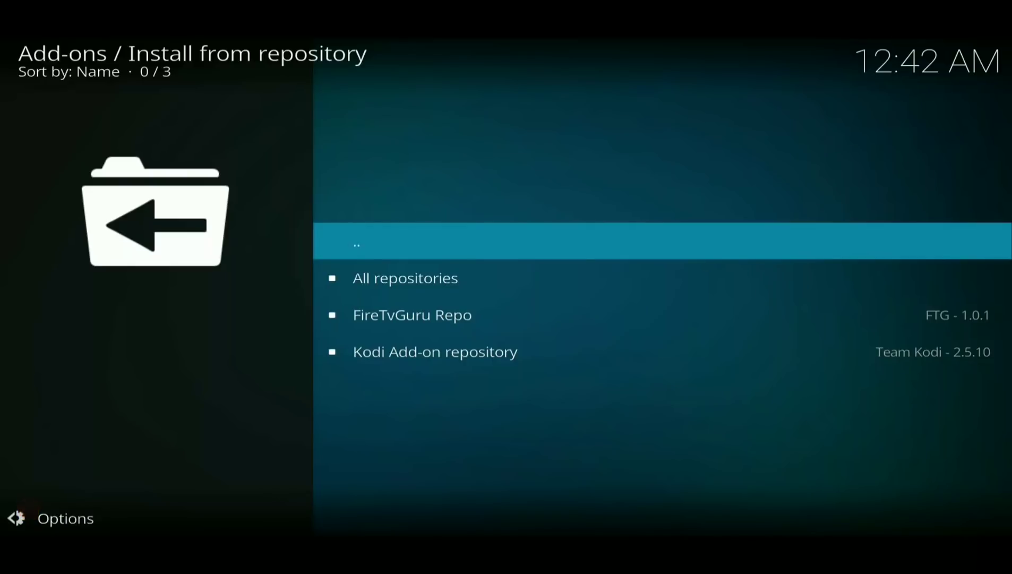
key("Down")
key("Down")
key("Return")
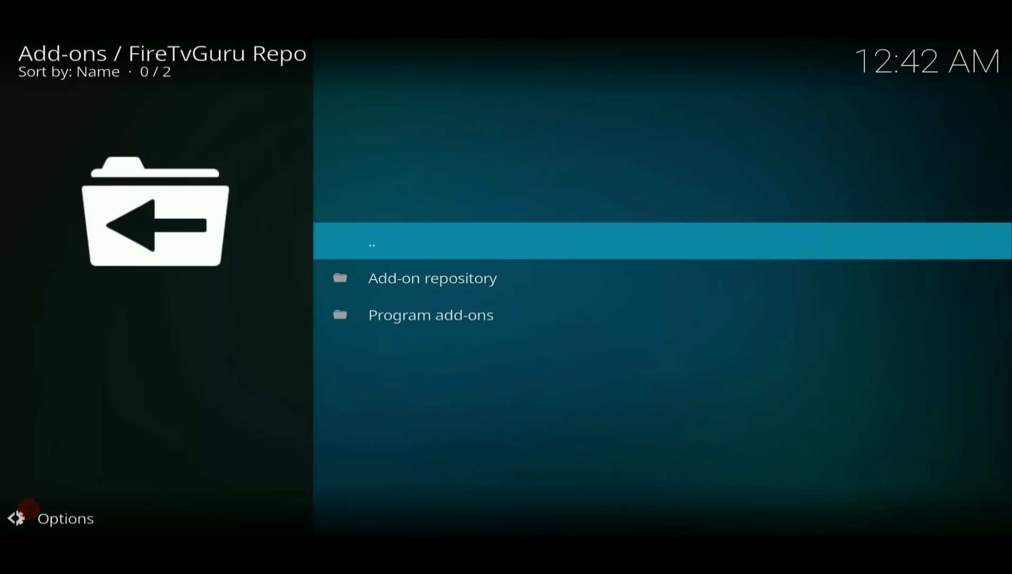
key("Down")
key("Down")
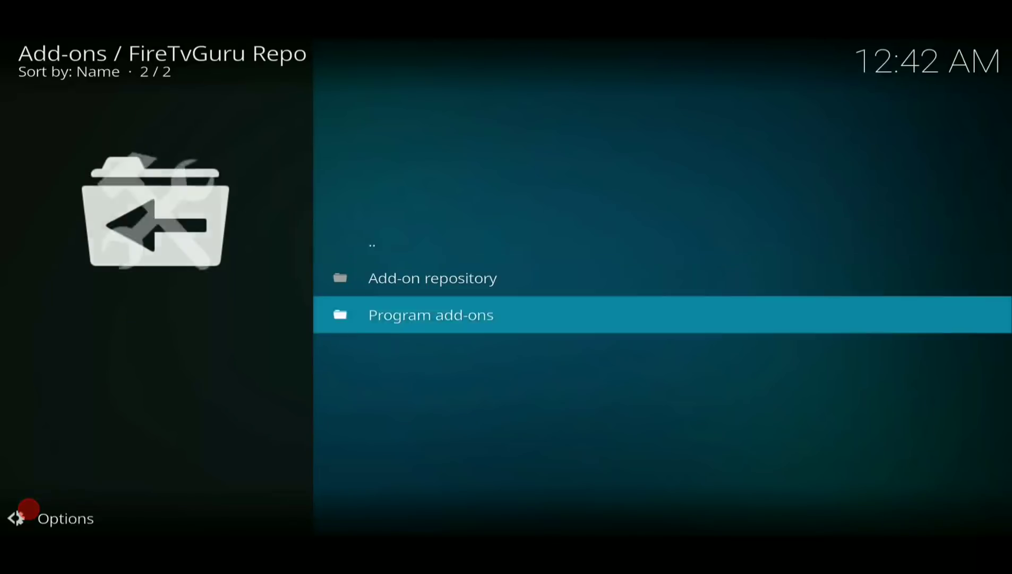
key("Return")
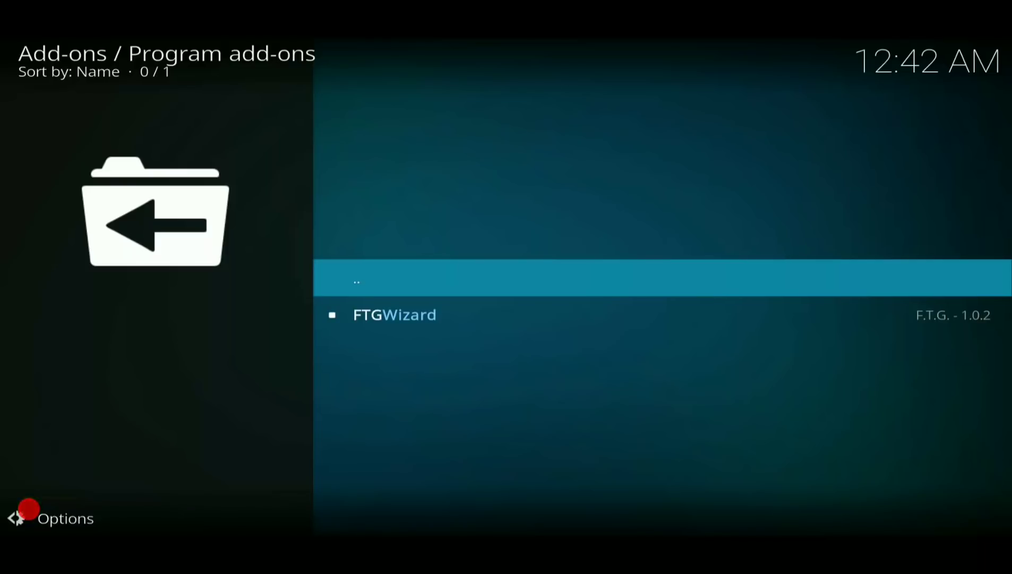
key("Down")
key("Return")
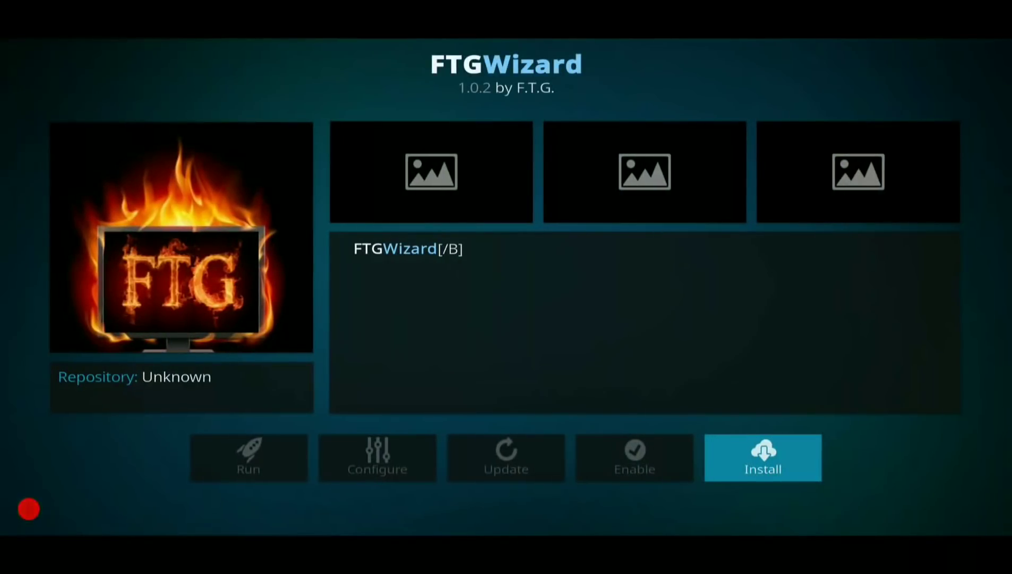
Install FTGWizard 1.0.2 and dismiss the FTG Messages welcome notice
key("Return")
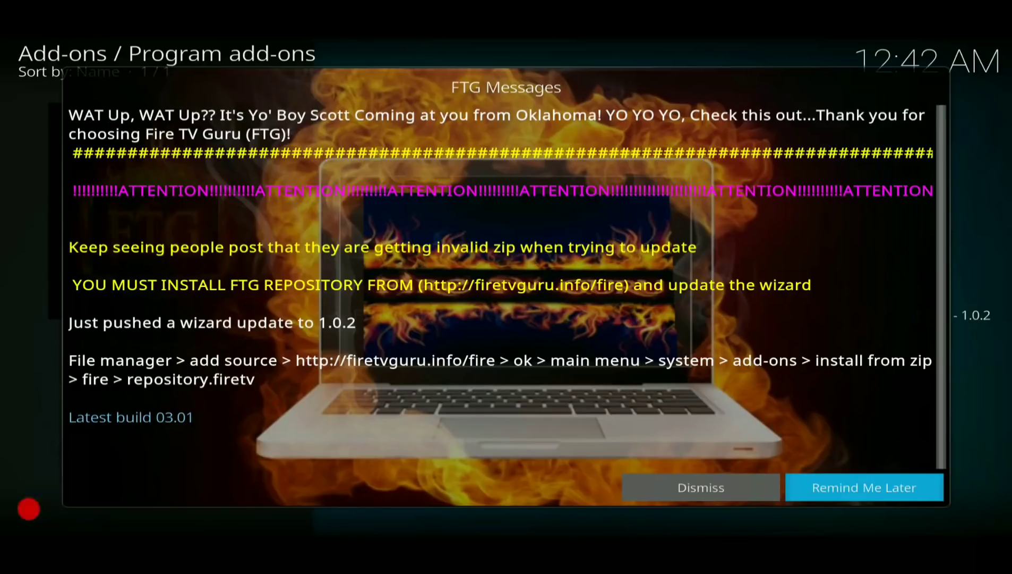
key("Left")
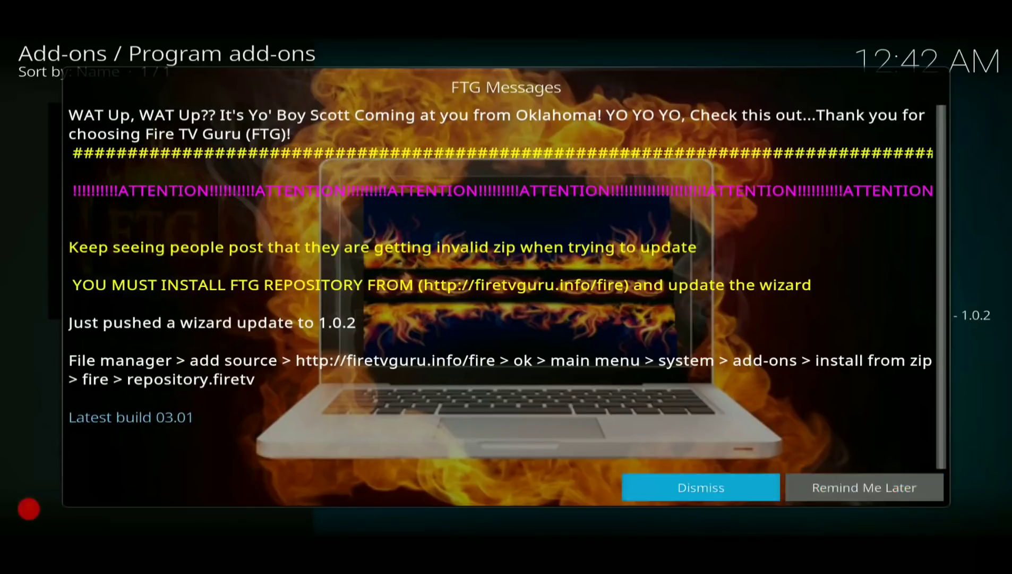